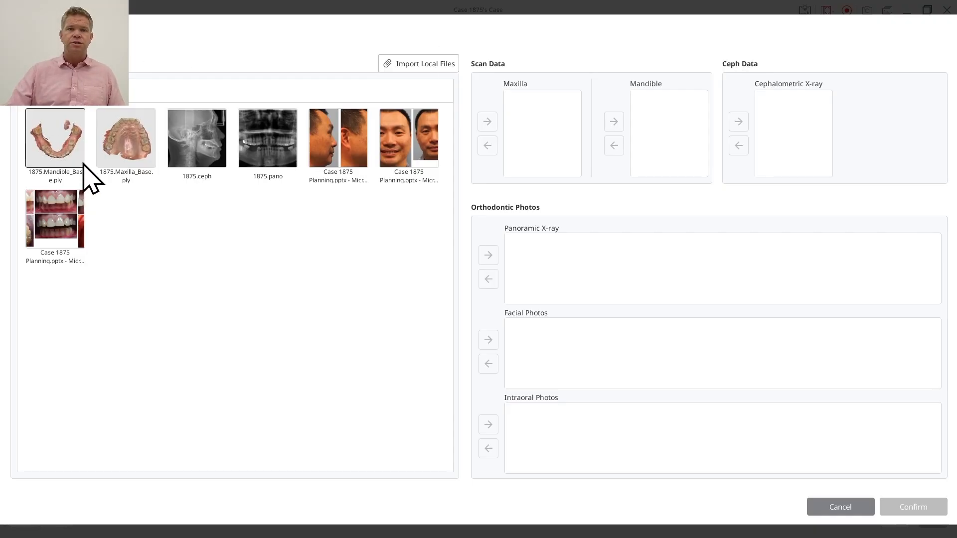
# Assign the mandible scan, maxilla scan and 1875.ceph X-ray to the Mandible, Maxilla and Cephalometric X-ray slots.
pyautogui.moveTo(83, 165); pyautogui.dragTo(662, 118)
pyautogui.moveTo(117, 121); pyautogui.dragTo(532, 115)
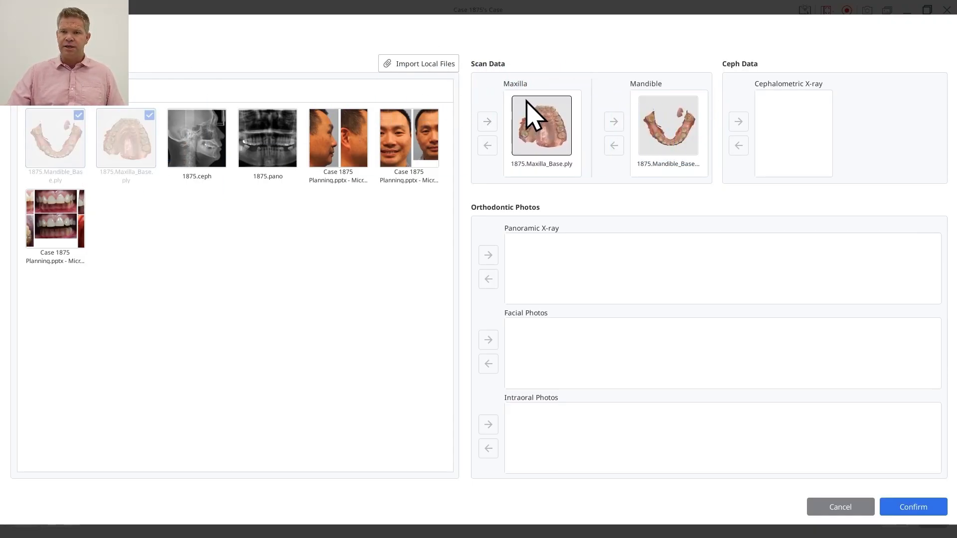
pyautogui.moveTo(224, 156); pyautogui.dragTo(797, 127)
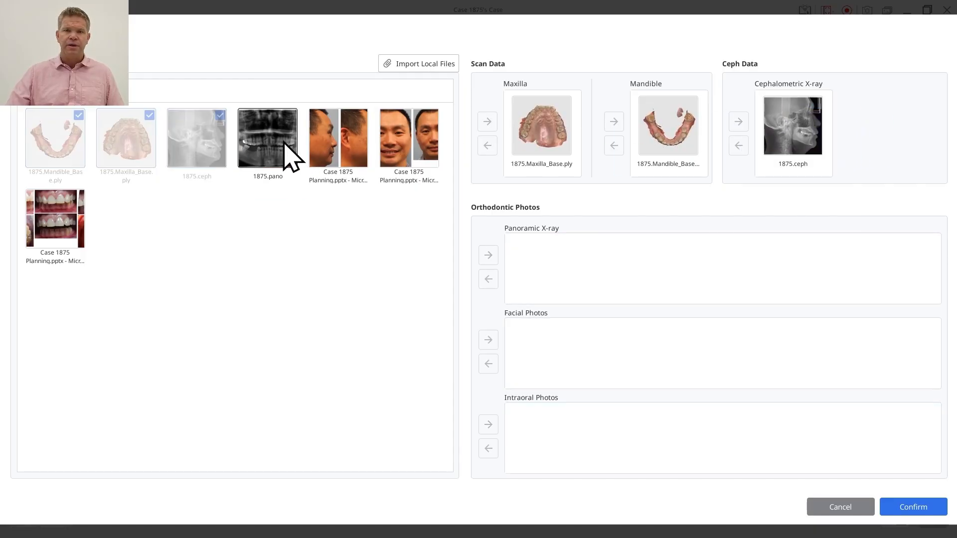
# Assign the panoramic X-ray, two facial photos and the intraoral photo to their slots, confirm the data, and proceed to model alignment.
pyautogui.moveTo(291, 155); pyautogui.dragTo(548, 264)
pyautogui.moveTo(321, 145); pyautogui.dragTo(498, 344)
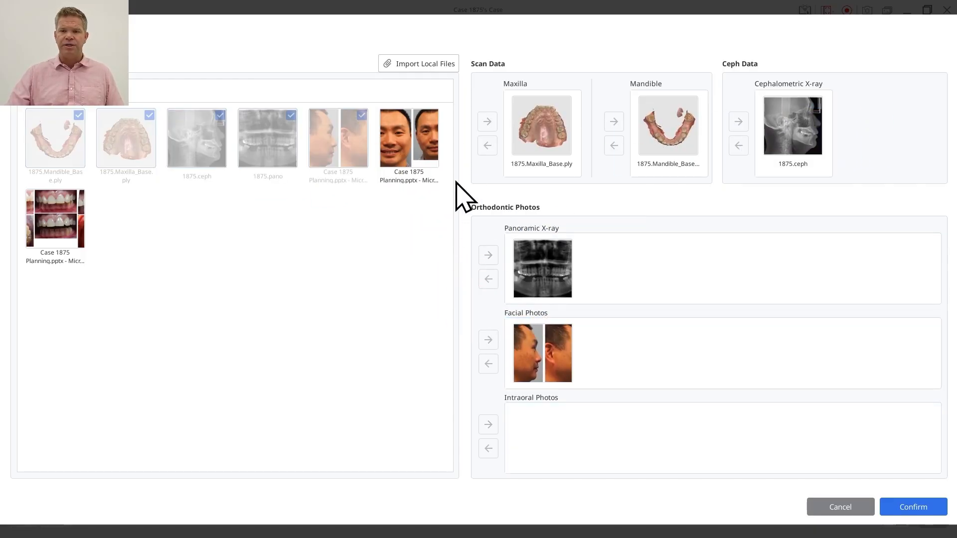
pyautogui.moveTo(414, 144); pyautogui.dragTo(718, 381)
pyautogui.moveTo(75, 224); pyautogui.dragTo(658, 447)
pyautogui.click(936, 512)
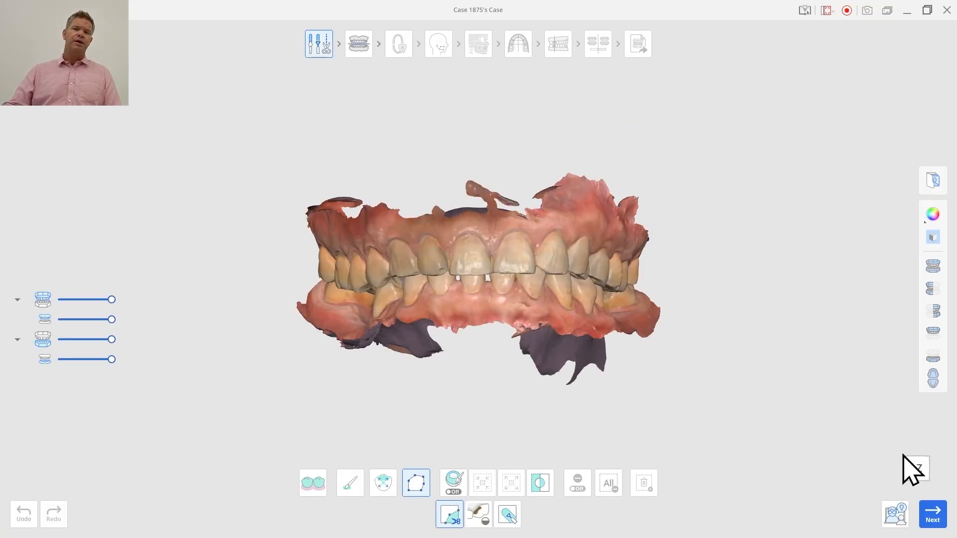
pyautogui.click(930, 513)
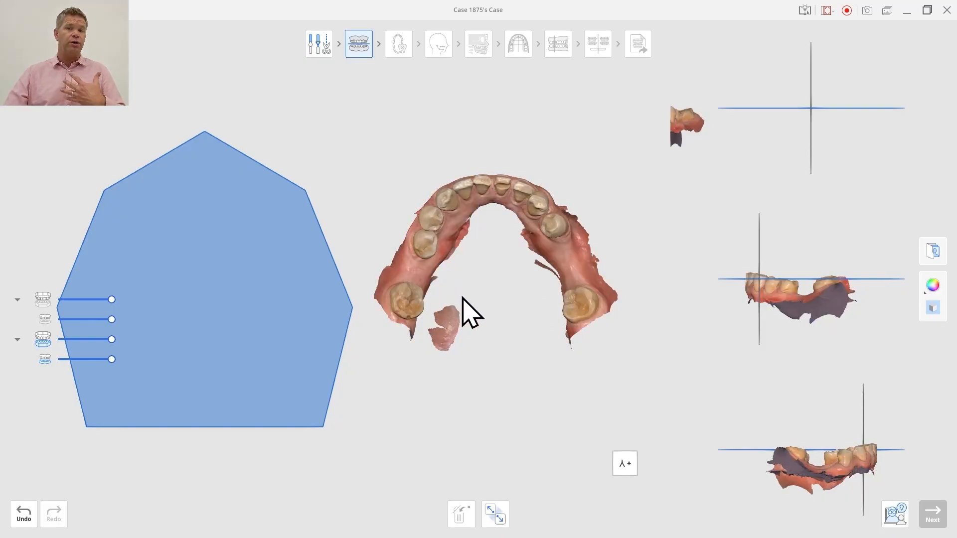
# Try aligning the mandible to the occlusal plane with four points on the first premolars and molars, and undo it.
pyautogui.click(432, 217)
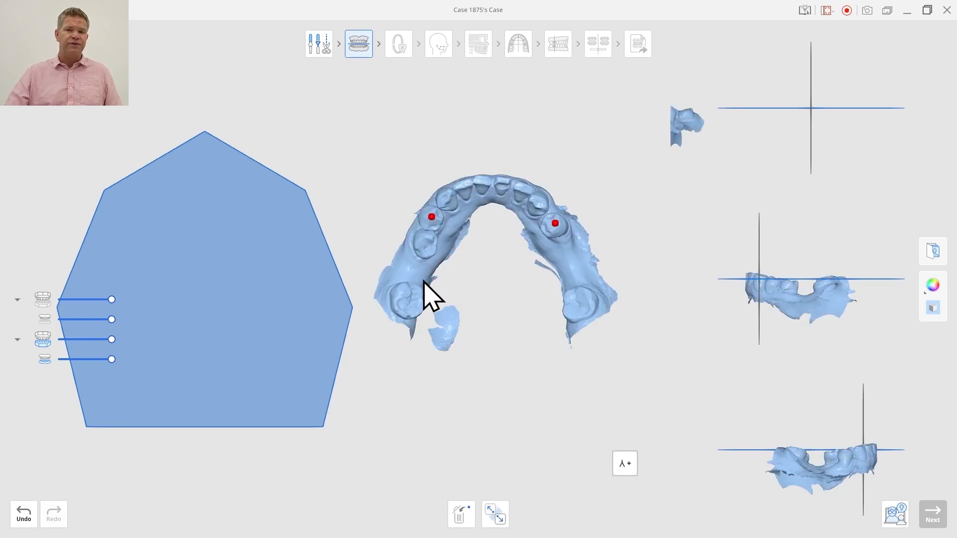
pyautogui.click(405, 288)
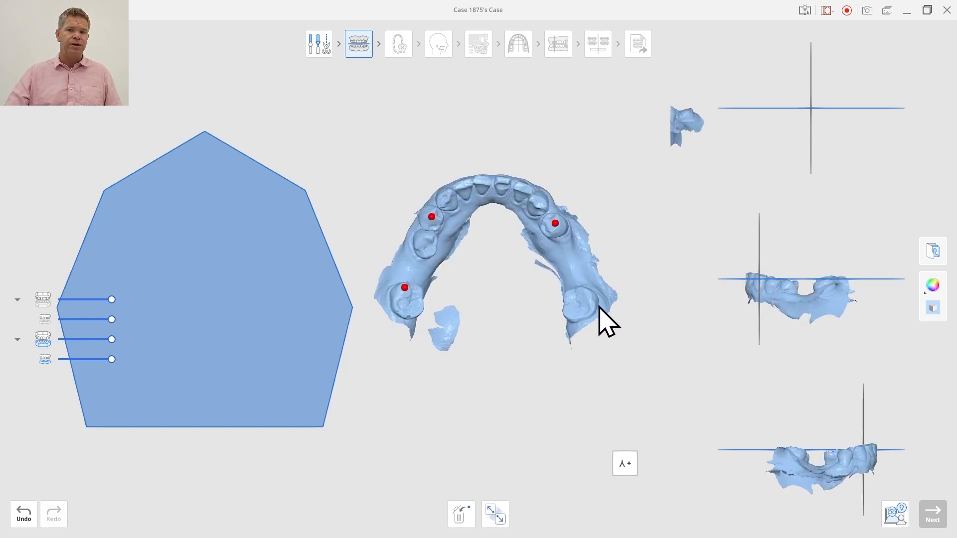
pyautogui.click(582, 294)
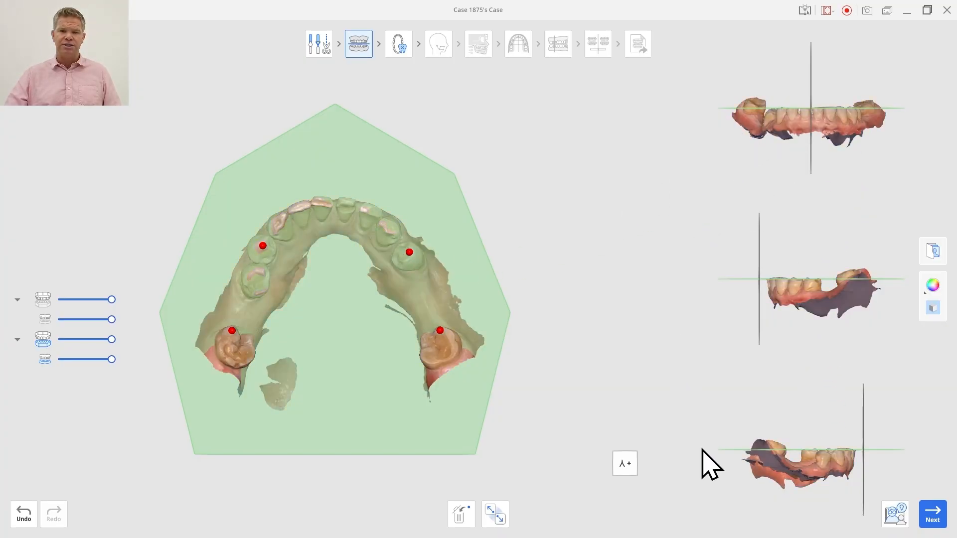
pyautogui.click(18, 516)
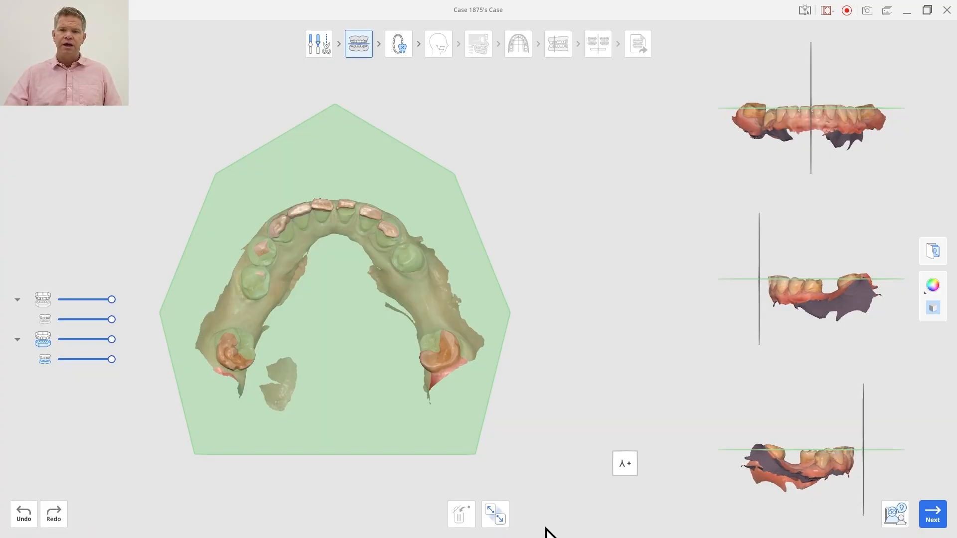
# Detach the mandible, realign it to the occlusal plane with four points on the first premolars and molars, and proceed to tooth segmentation.
pyautogui.click(496, 521)
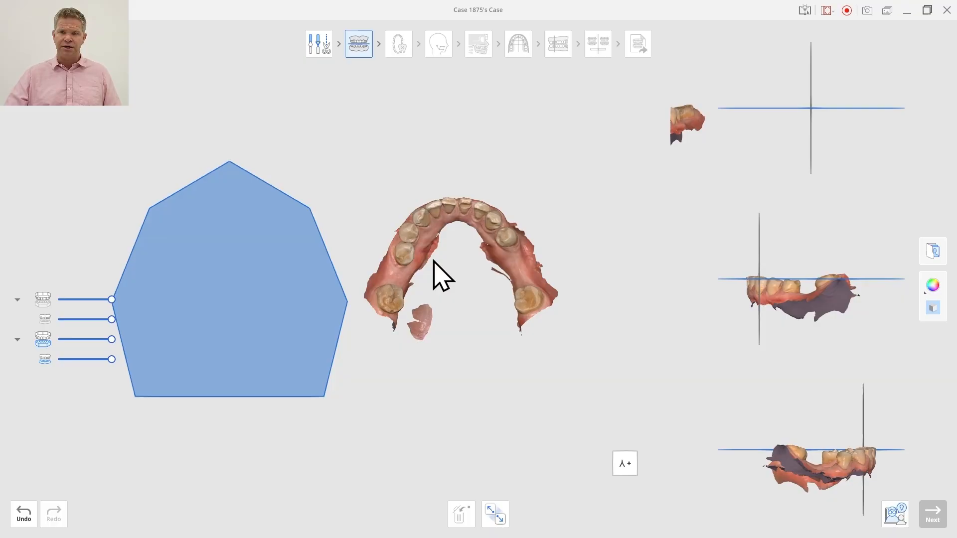
pyautogui.click(411, 229)
pyautogui.click(506, 235)
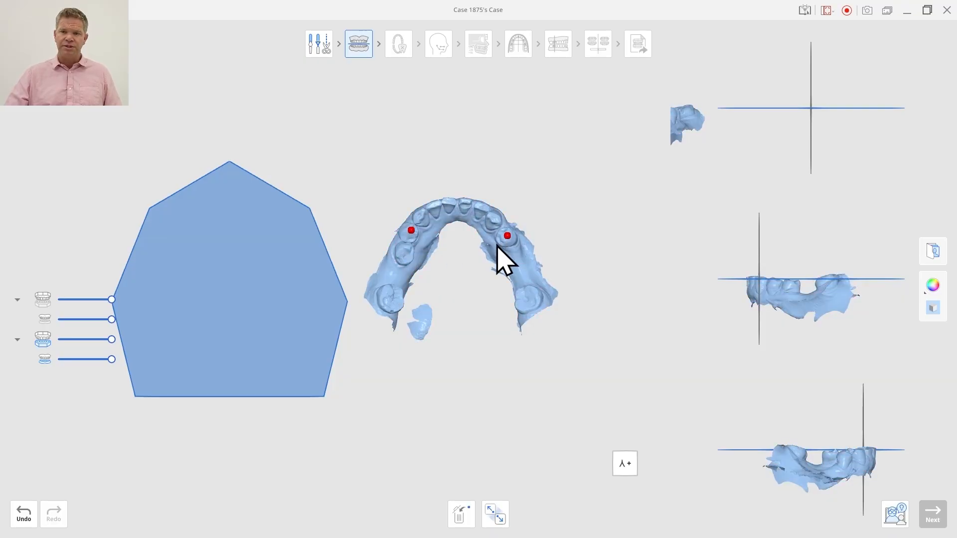
pyautogui.click(527, 295)
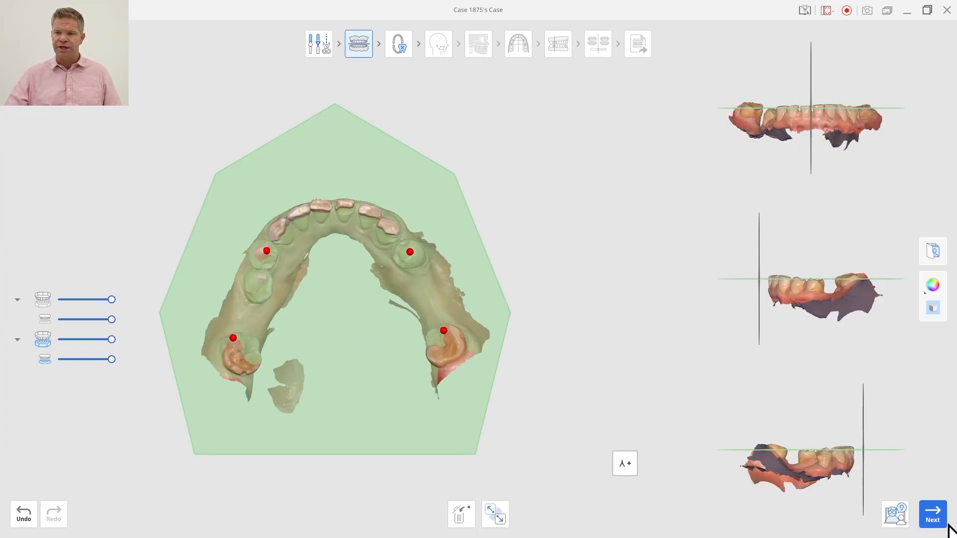
pyautogui.click(932, 515)
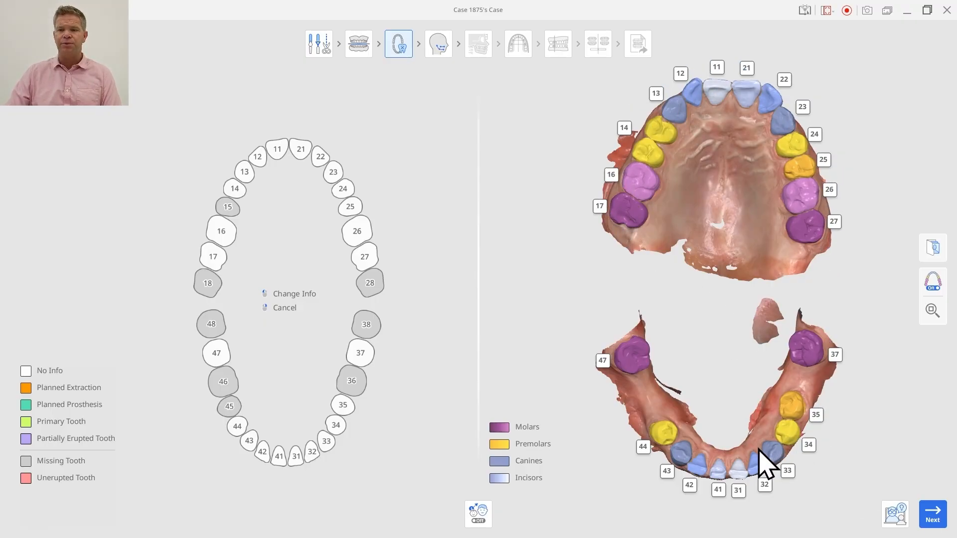
# Renumber upper tooth 14 as 15 and redefine its area to cover only the rear premolar.
pyautogui.click(627, 129)
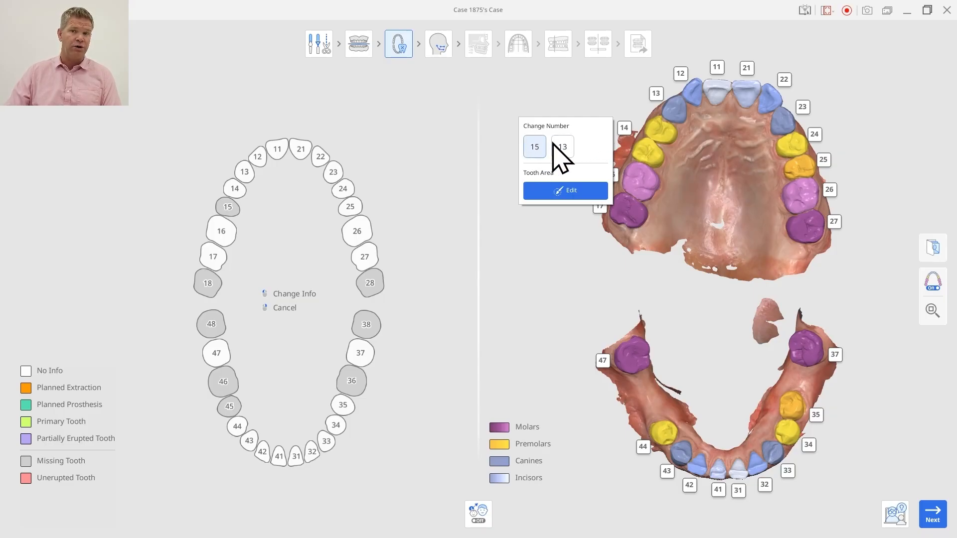
pyautogui.click(536, 150)
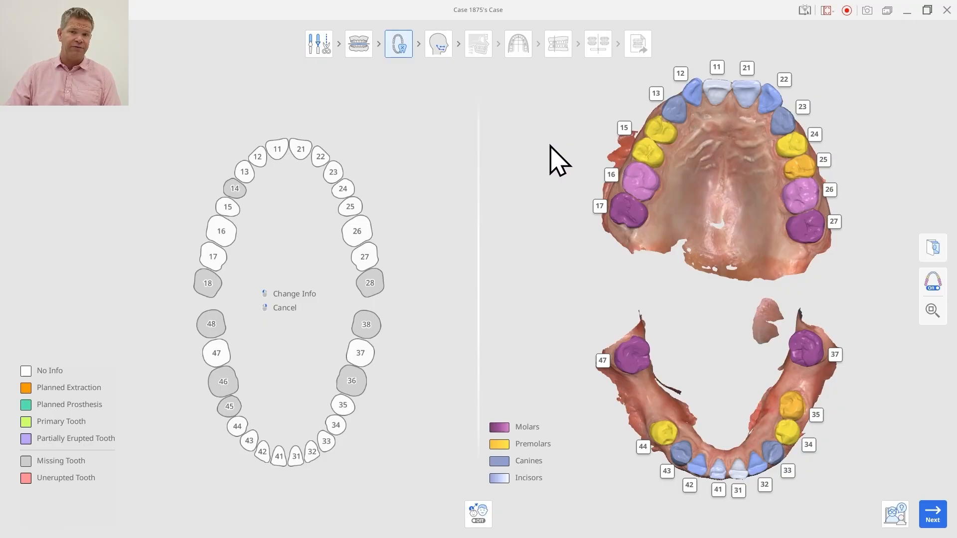
pyautogui.click(628, 144)
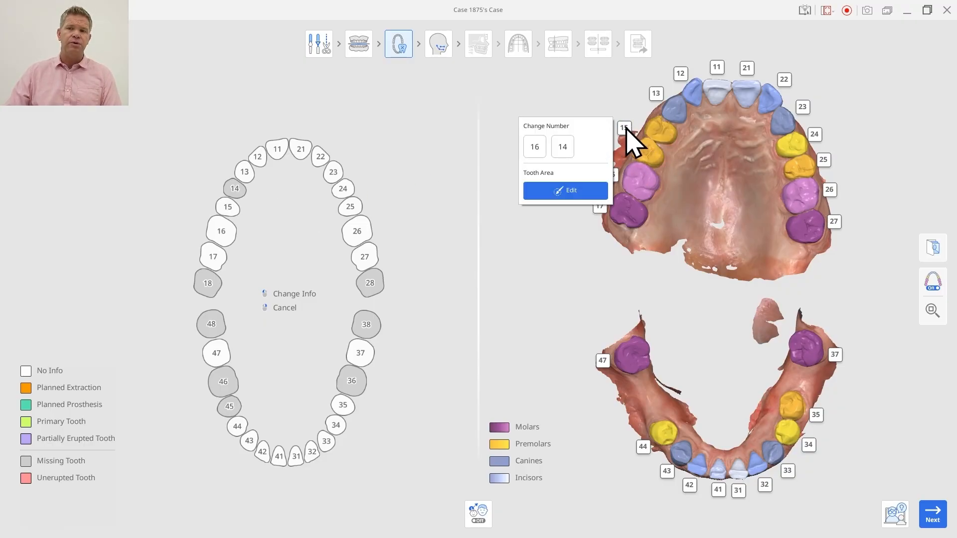
pyautogui.click(581, 190)
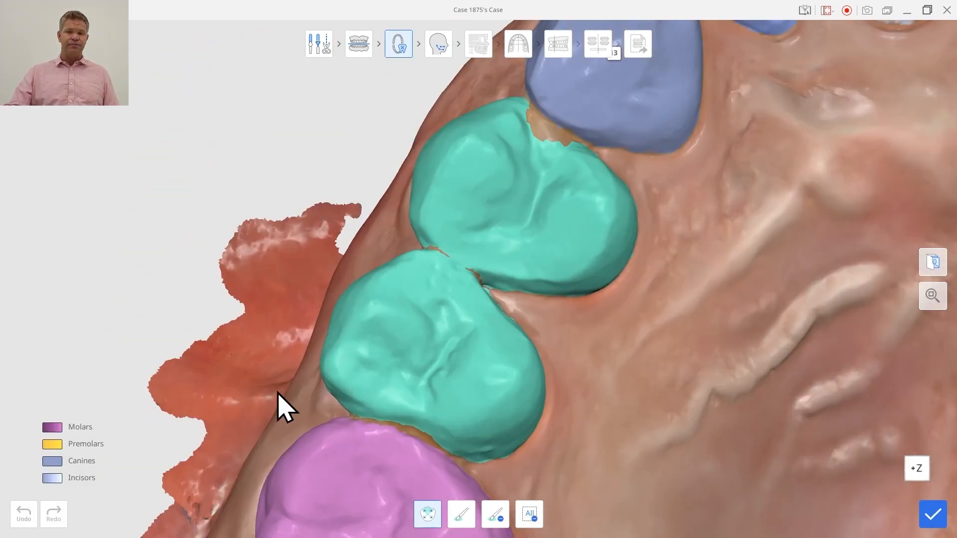
pyautogui.click(530, 522)
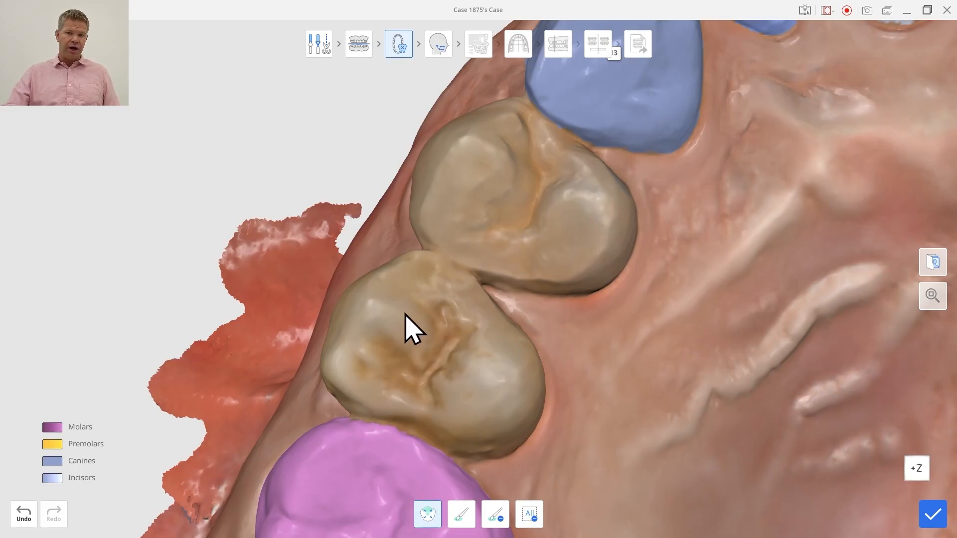
pyautogui.click(392, 310)
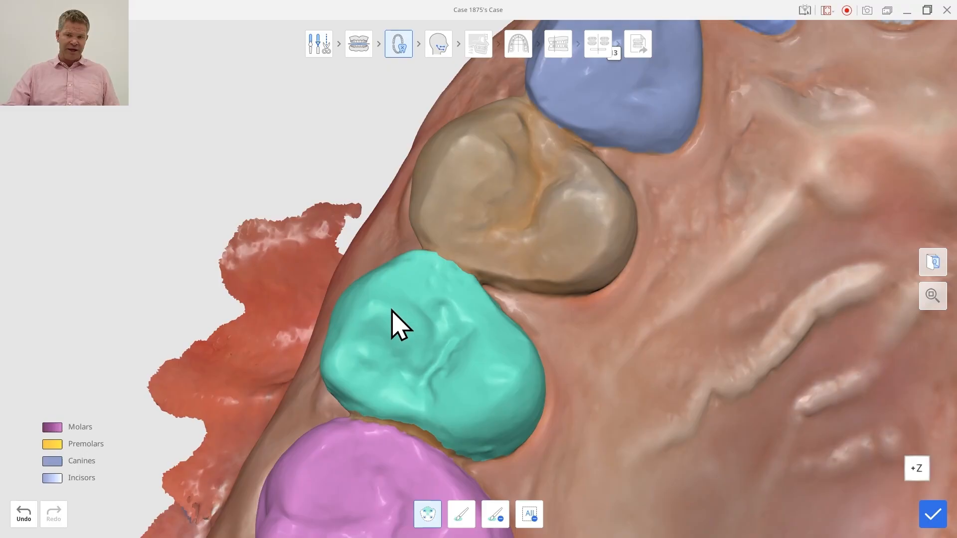
pyautogui.moveTo(372, 316); pyautogui.dragTo(450, 324, button='right')
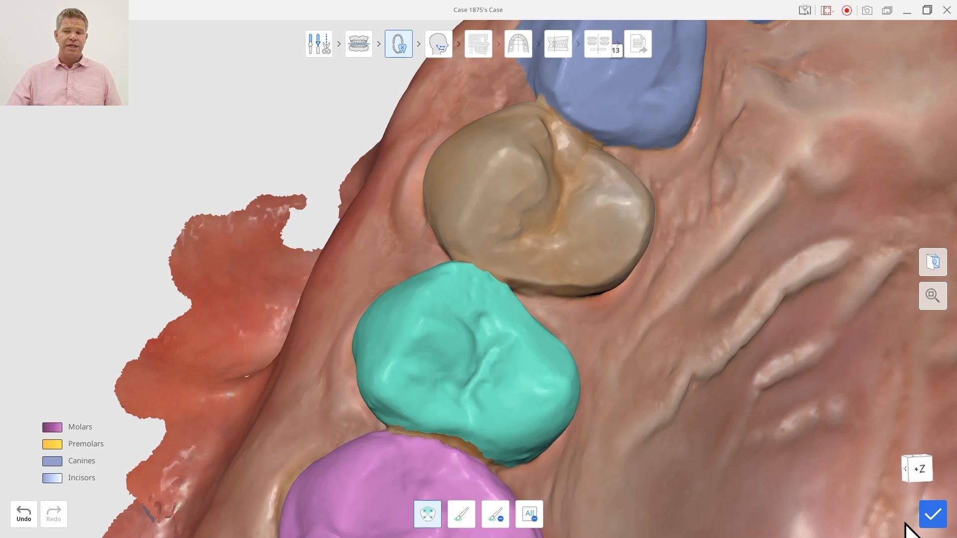
pyautogui.click(942, 519)
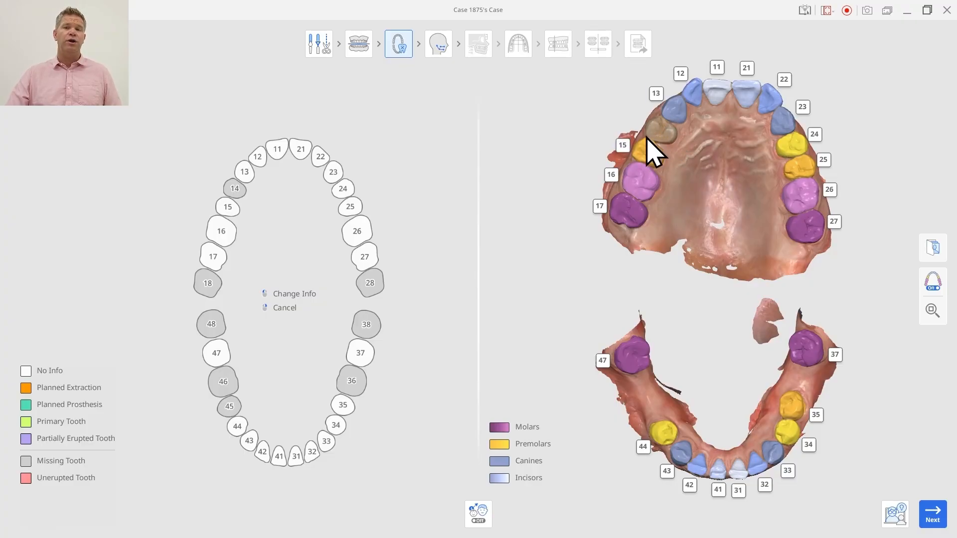
# Run Find Teeth for missing tooth 14 and select the front premolar's surface, including the gap beside tooth 13.
pyautogui.click(235, 190)
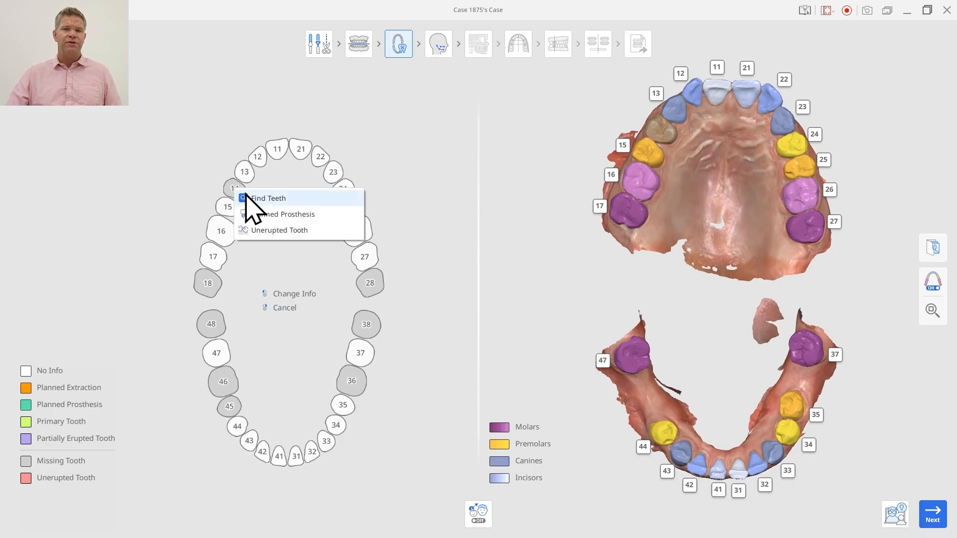
pyautogui.click(269, 199)
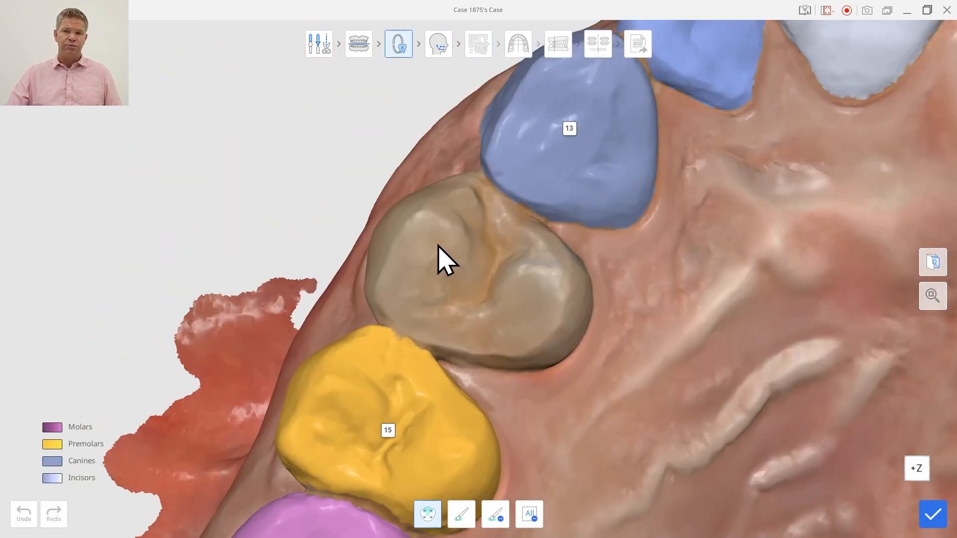
pyautogui.click(445, 259)
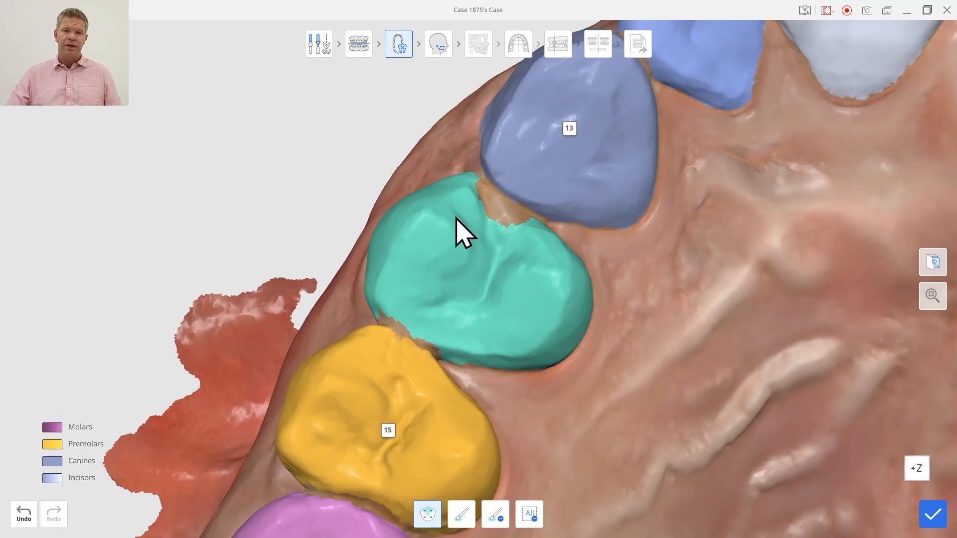
pyautogui.click(499, 210)
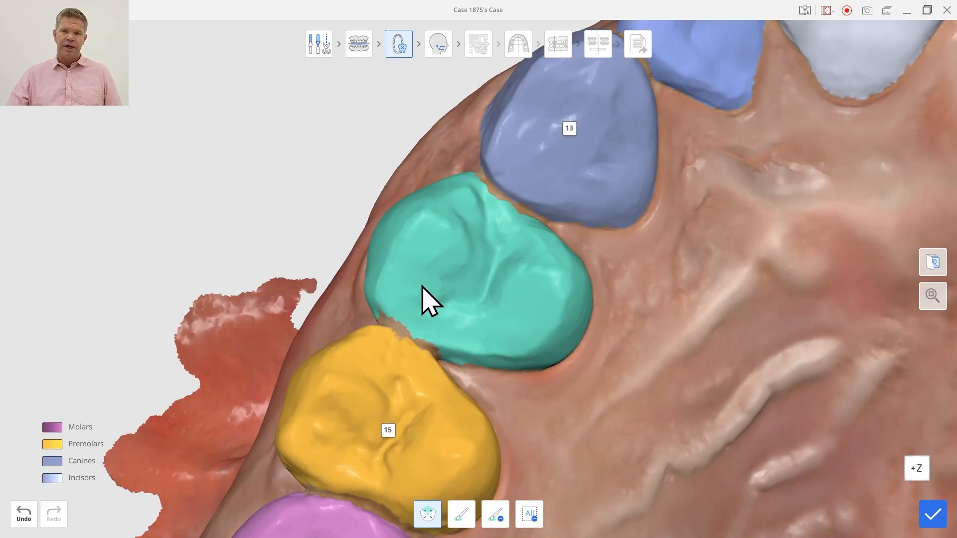
# Brush the unselected strip beside tooth 15 into tooth 14's area and apply the tooth edit.
pyautogui.moveTo(423, 287); pyautogui.dragTo(480, 263, button='right')
pyautogui.click(462, 514)
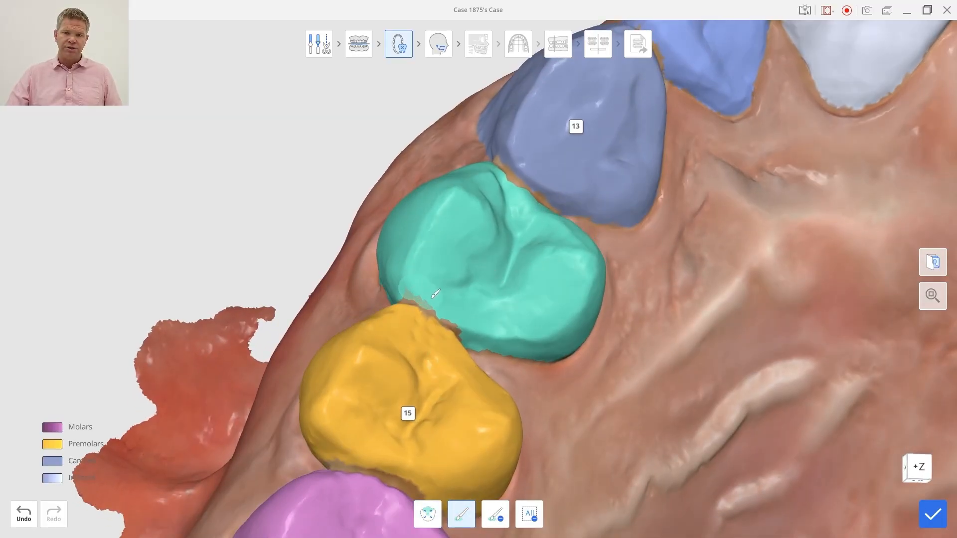
pyautogui.moveTo(477, 323); pyautogui.dragTo(474, 312)
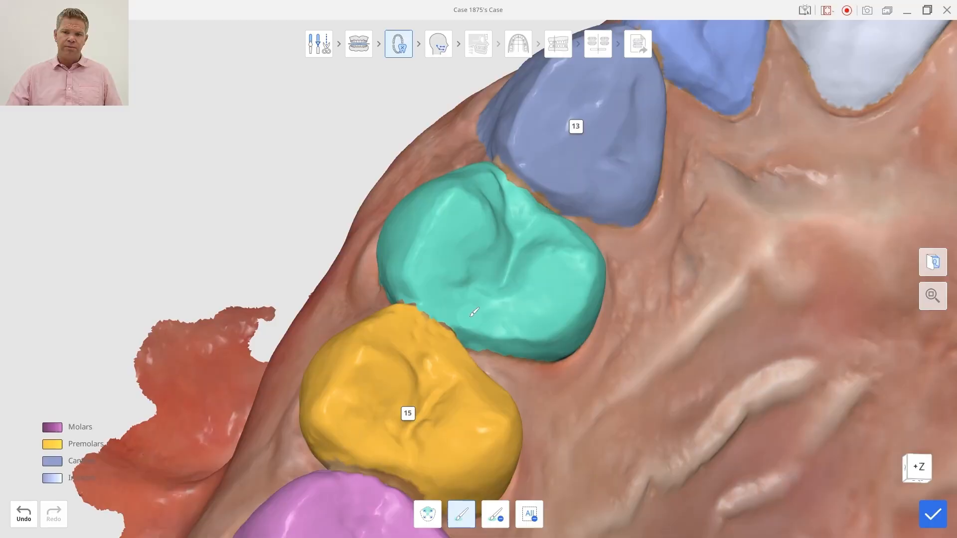
pyautogui.moveTo(548, 292); pyautogui.dragTo(504, 270, button='right')
pyautogui.scroll(-3, 504, 270)
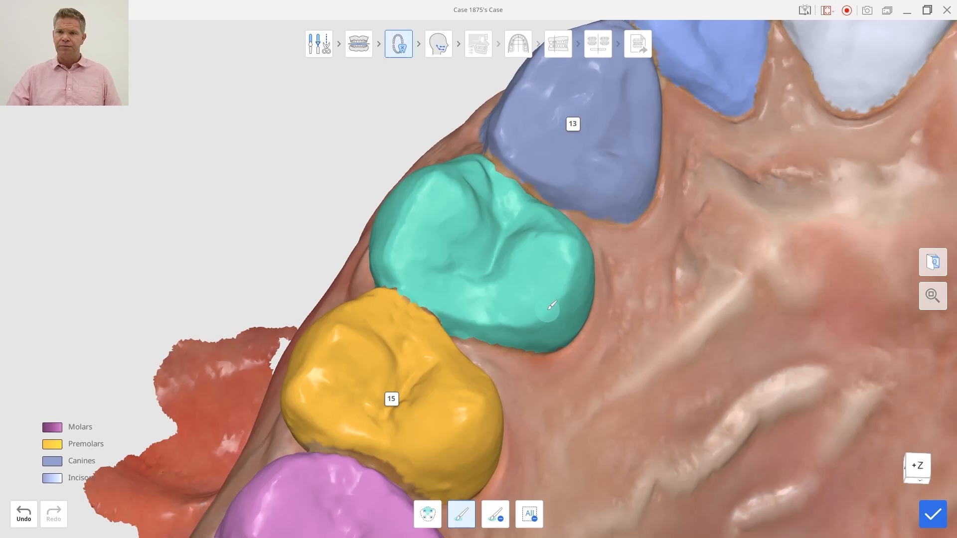
pyautogui.click(933, 514)
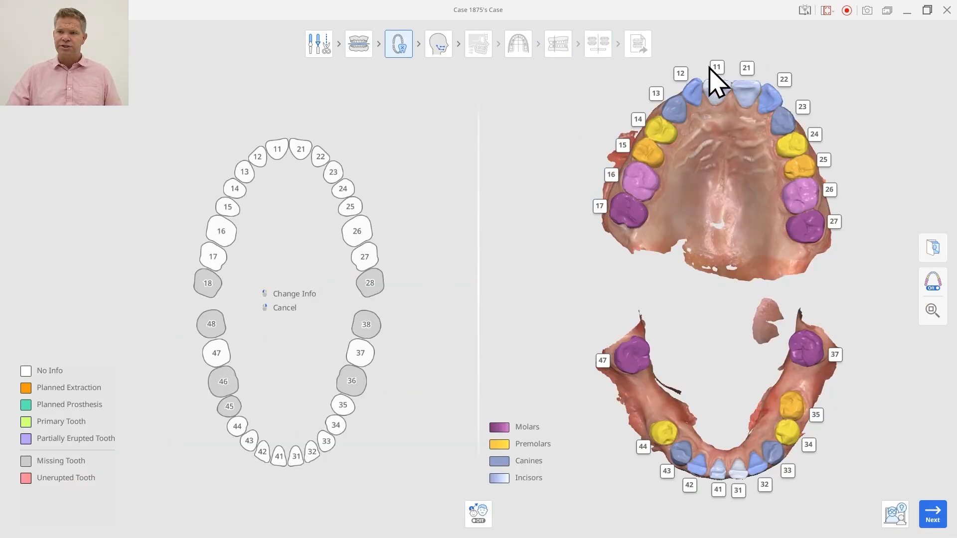
# Mark the missing lower teeth 36, 46 and 45 as planned prostheses.
pyautogui.moveTo(732, 150); pyautogui.dragTo(667, 128, button='right')
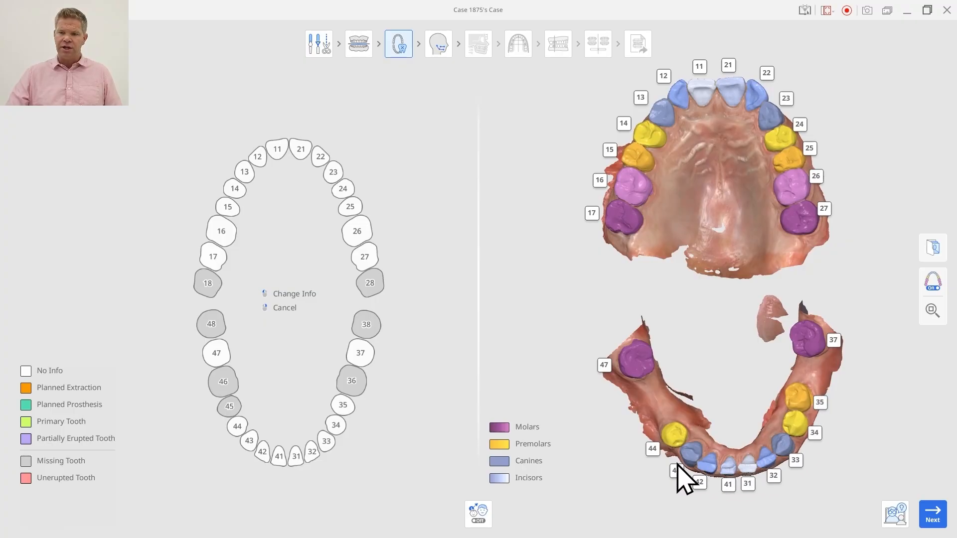
pyautogui.moveTo(819, 357)
pyautogui.mouseDown(button='right')
pyautogui.moveTo(790, 372)
pyautogui.moveTo(816, 378)
pyautogui.moveTo(826, 369)
pyautogui.mouseUp(button='right')
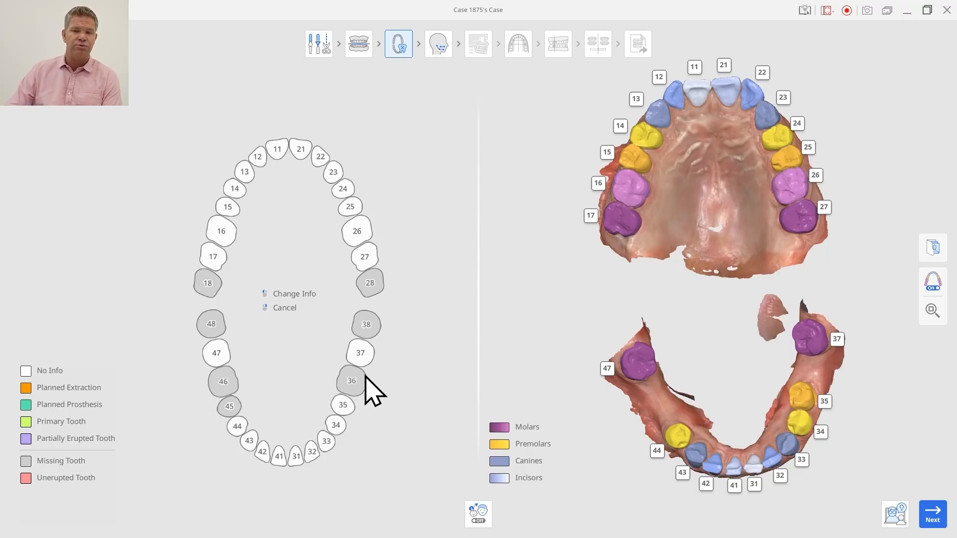
pyautogui.click(353, 381)
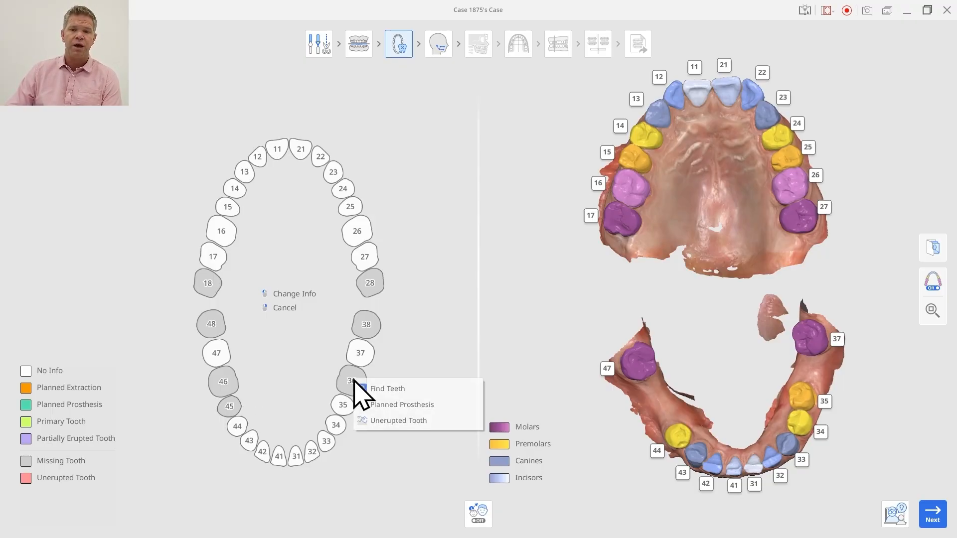
pyautogui.click(397, 405)
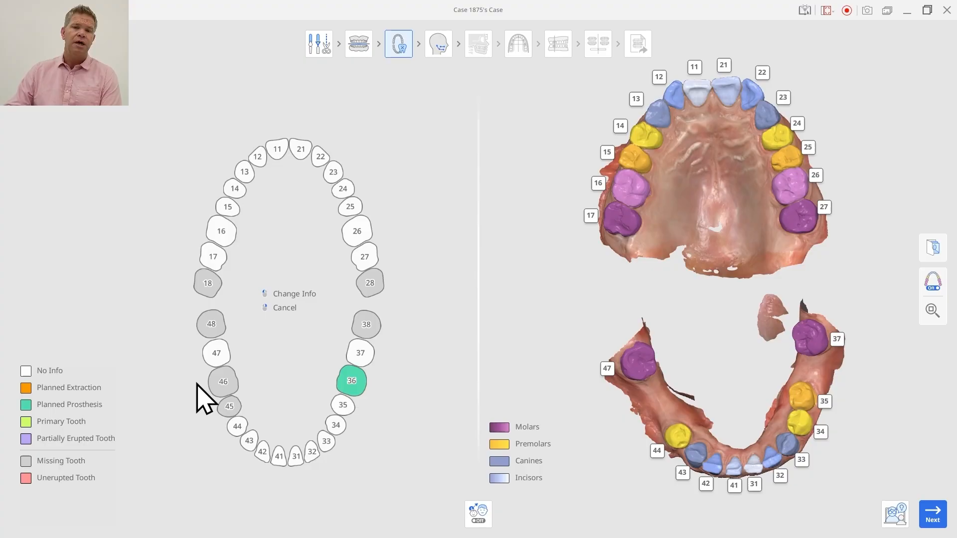
pyautogui.rightClick(226, 385)
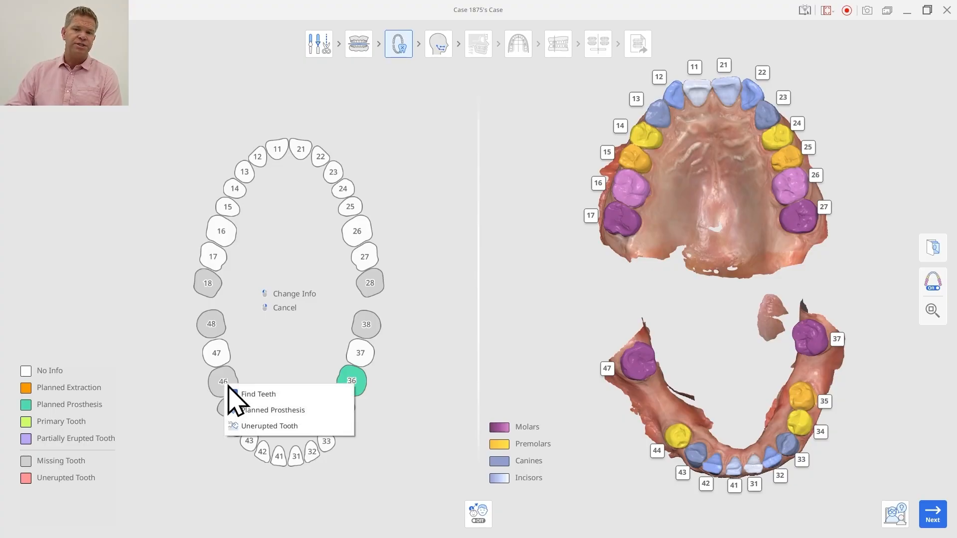
pyautogui.click(259, 416)
pyautogui.rightClick(229, 414)
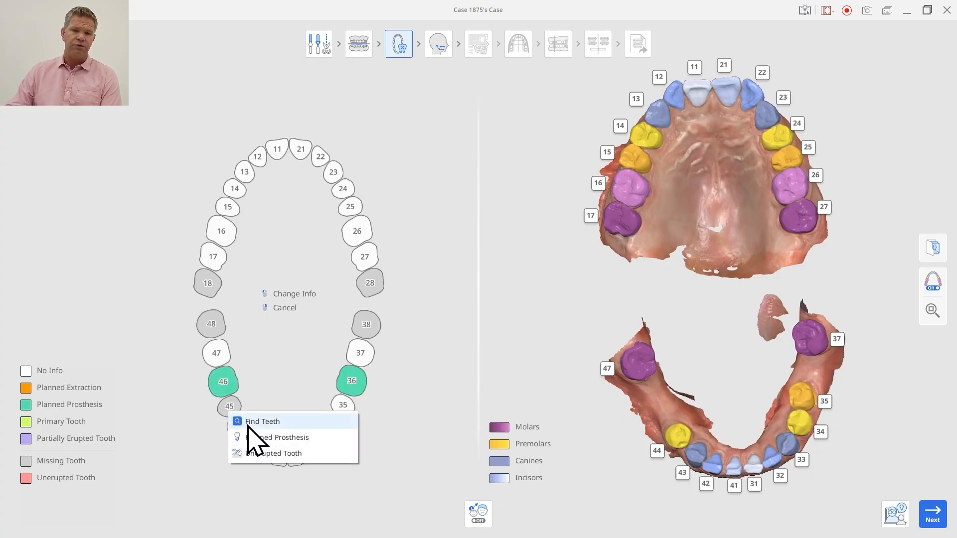
pyautogui.click(257, 440)
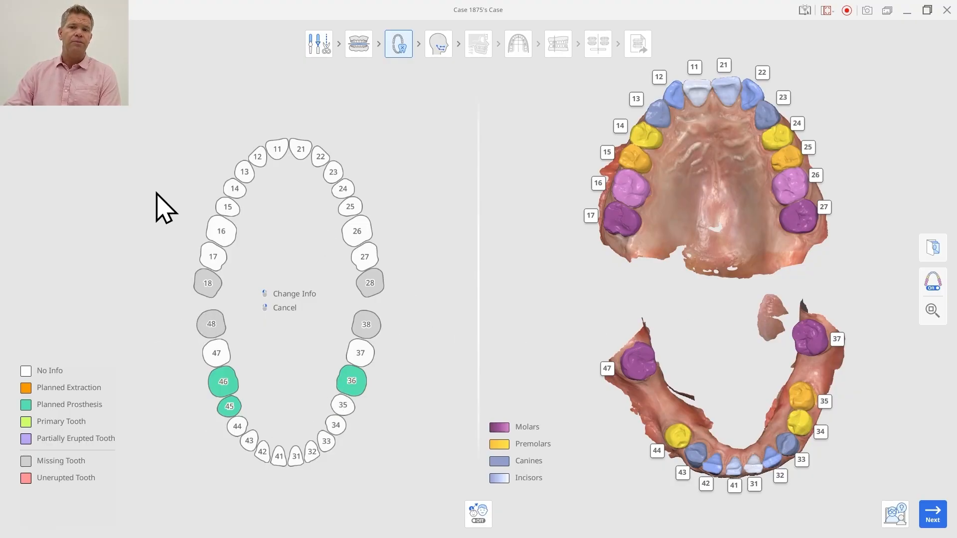
# Finish tooth segmentation and accept the cephalogram tracing as it is, proceeding to the alignment of the scans with the X-ray.
pyautogui.click(229, 189)
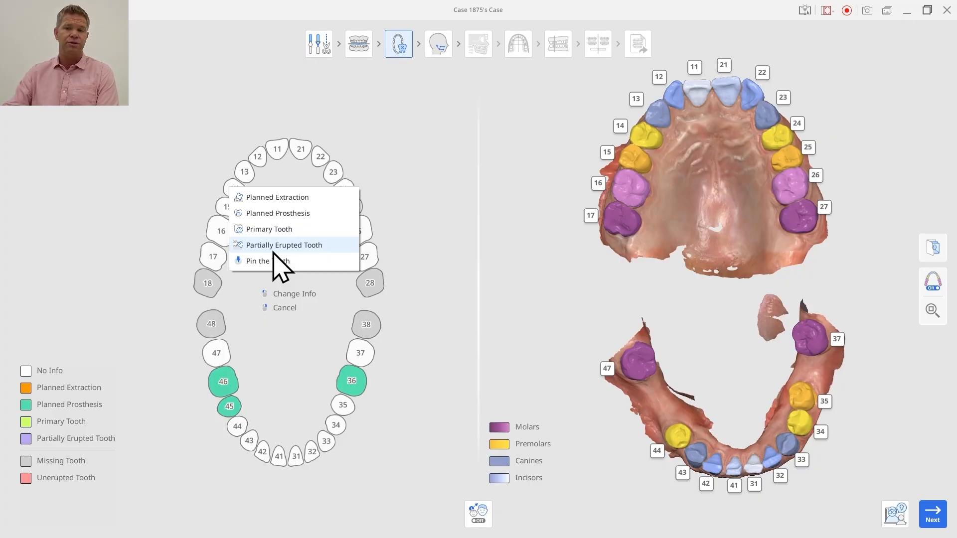
pyautogui.click(932, 519)
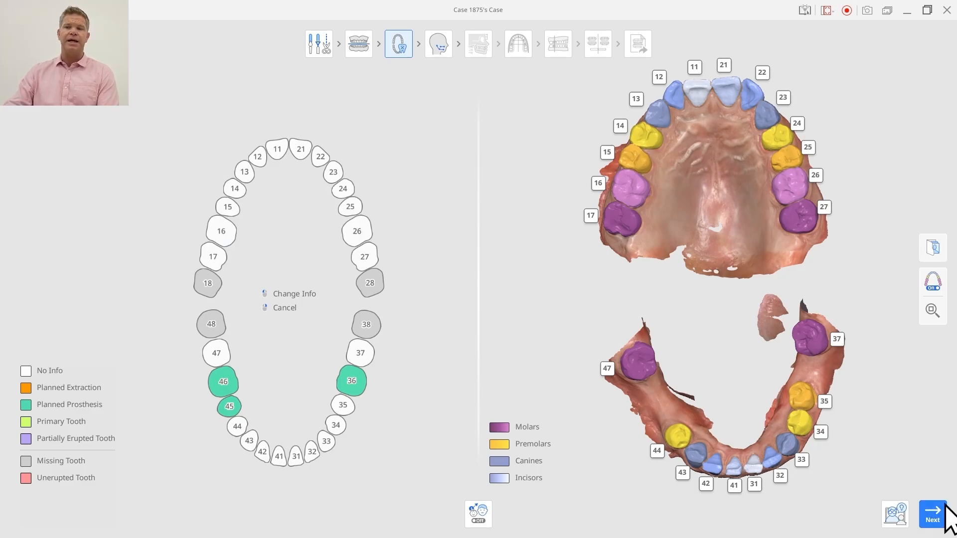
pyautogui.click(944, 517)
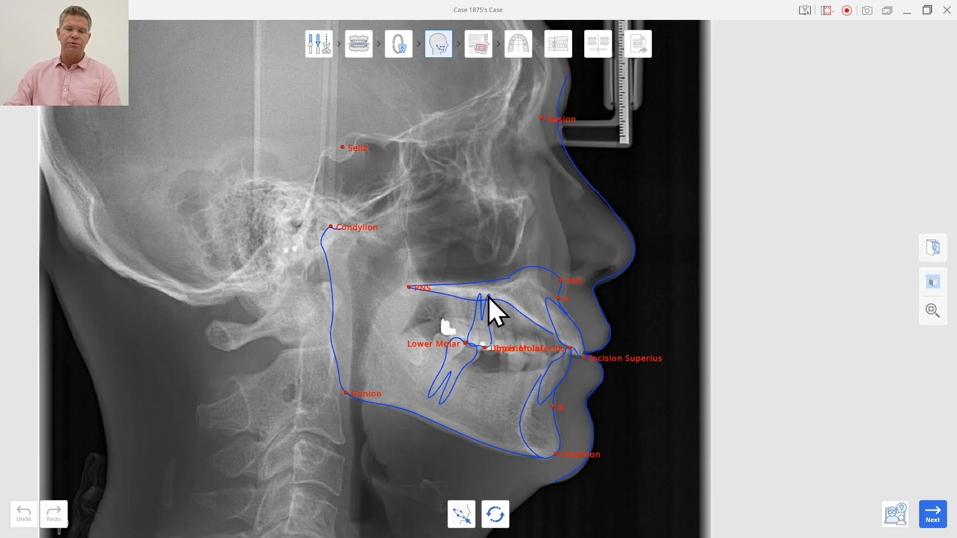
pyautogui.click(933, 511)
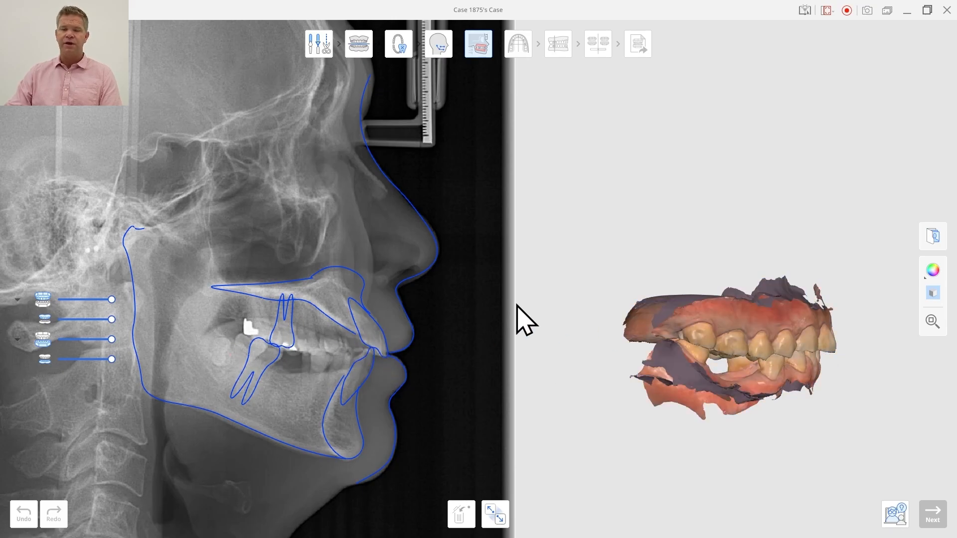
# Align the scans to the cephalogram with matching points on the upper incisor edge and the rear of the last upper molar, and proceed to arch form.
pyautogui.click(833, 352)
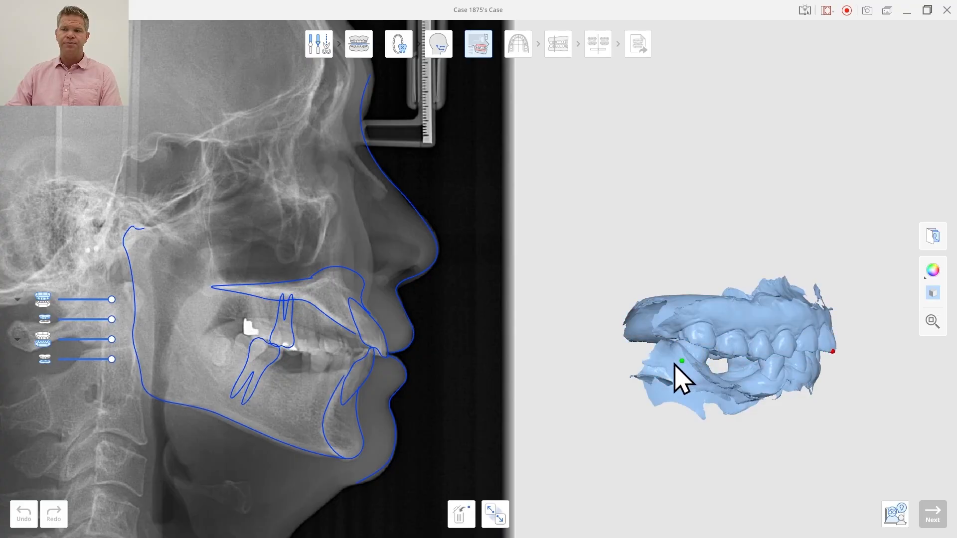
pyautogui.click(384, 356)
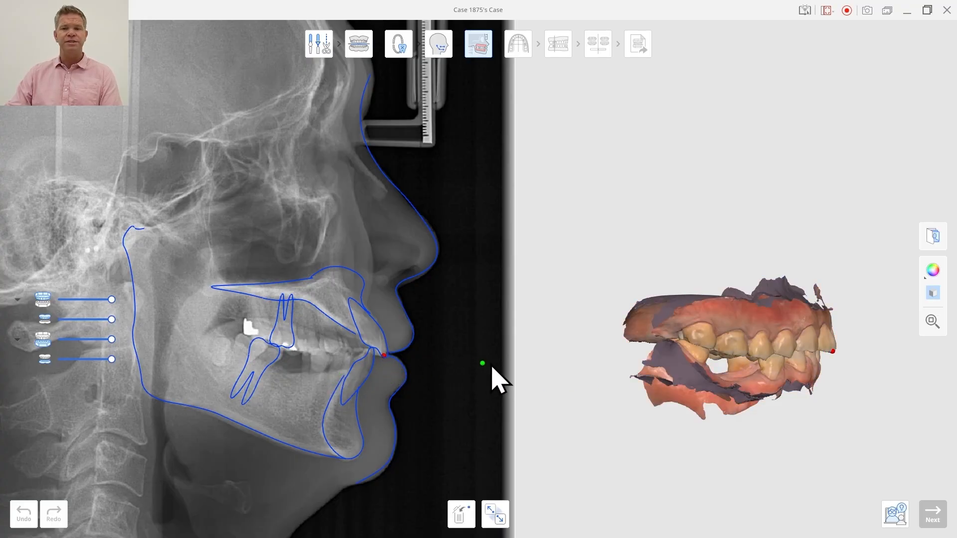
pyautogui.click(679, 336)
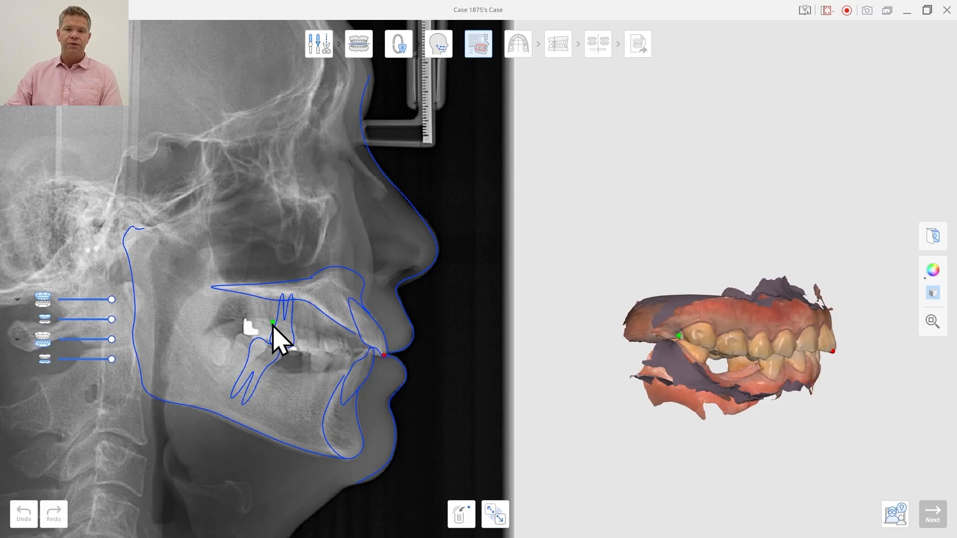
pyautogui.click(243, 327)
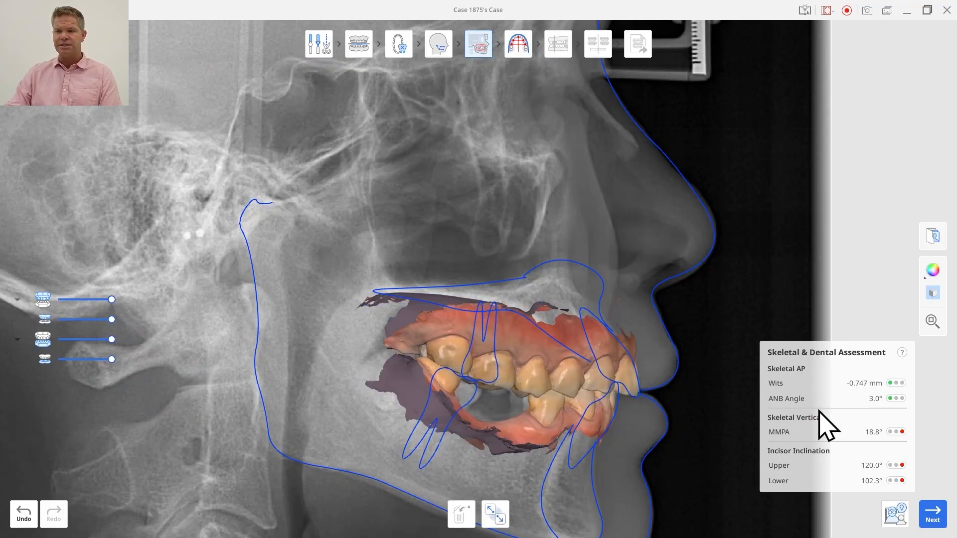
pyautogui.click(495, 516)
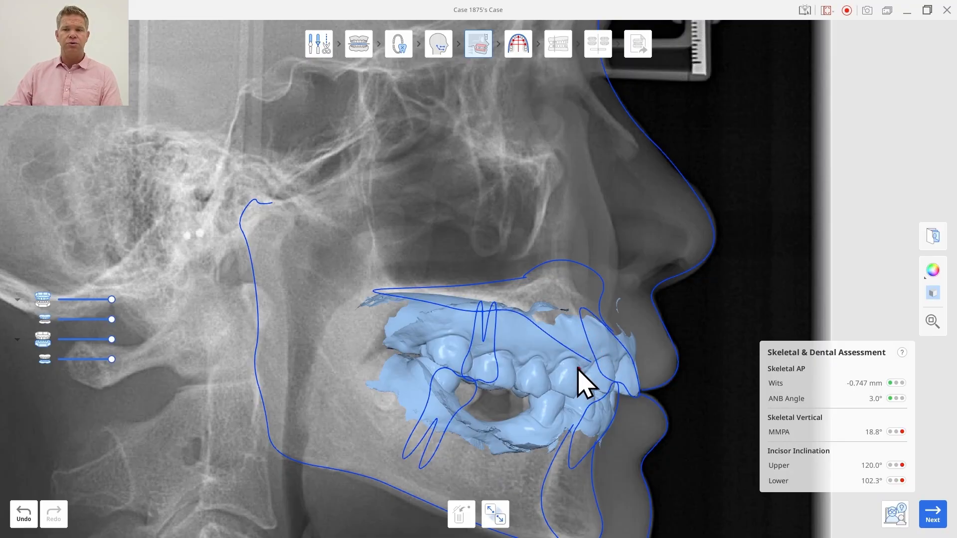
pyautogui.click(562, 359)
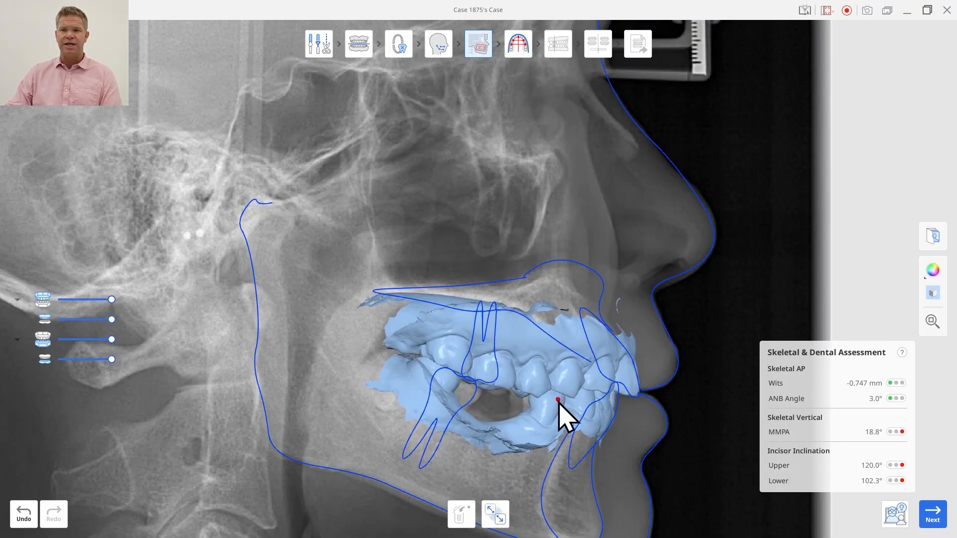
pyautogui.click(944, 520)
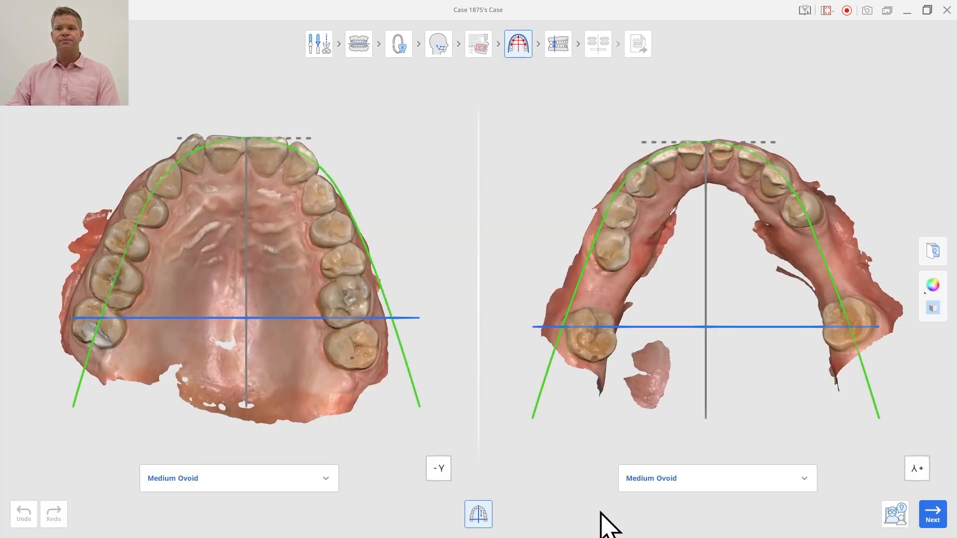
# Set the lower arch form to Non-Extraction Ovoid #1 and rotate the curve to follow the lower teeth.
pyautogui.click(768, 481)
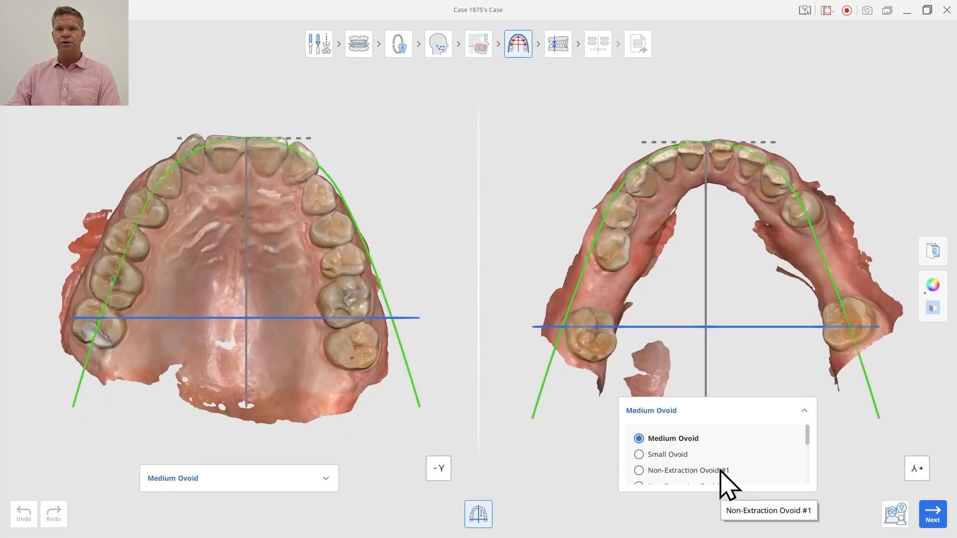
pyautogui.click(720, 471)
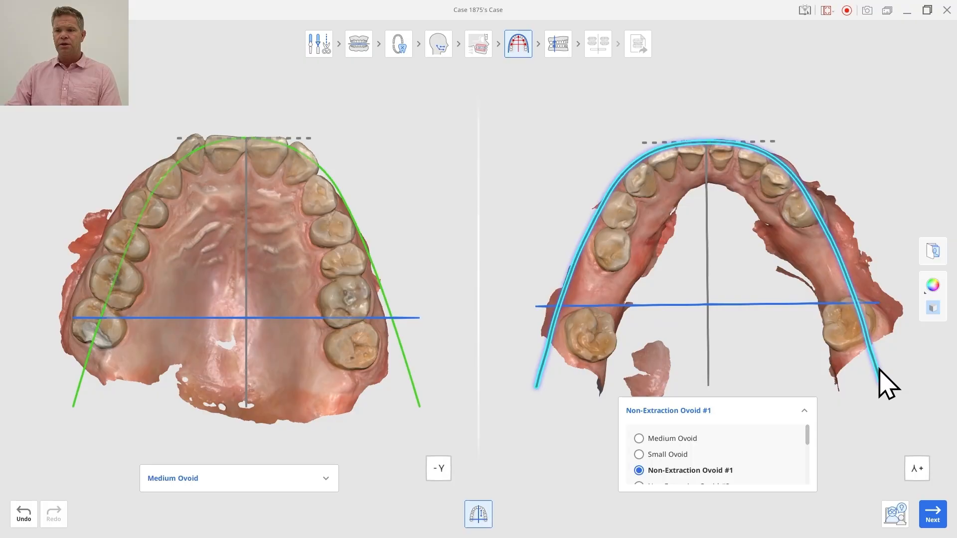
pyautogui.moveTo(879, 369); pyautogui.dragTo(895, 367)
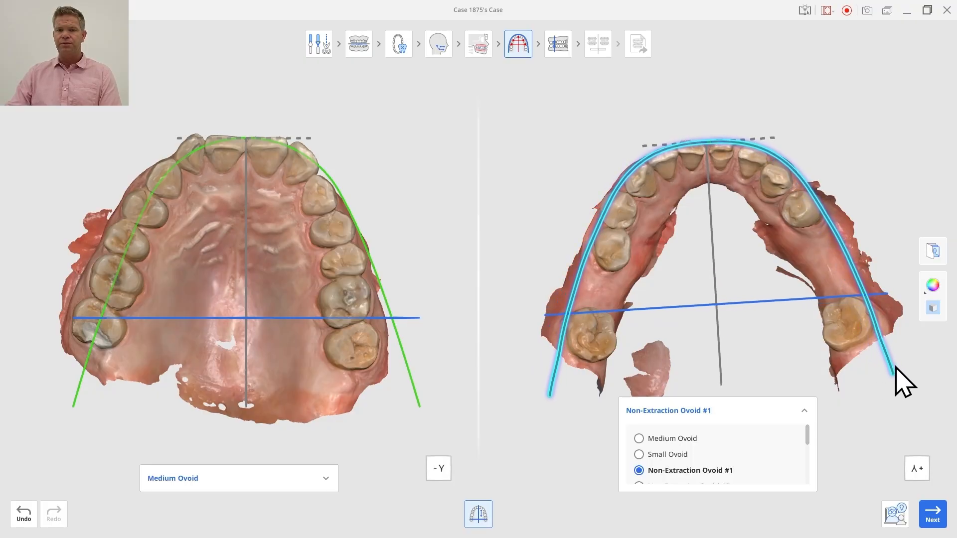
# Set the upper arch form to Non-Extraction Ovoid #1, rotate the curve to fit the upper teeth, and proceed to bite classification.
pyautogui.click(268, 479)
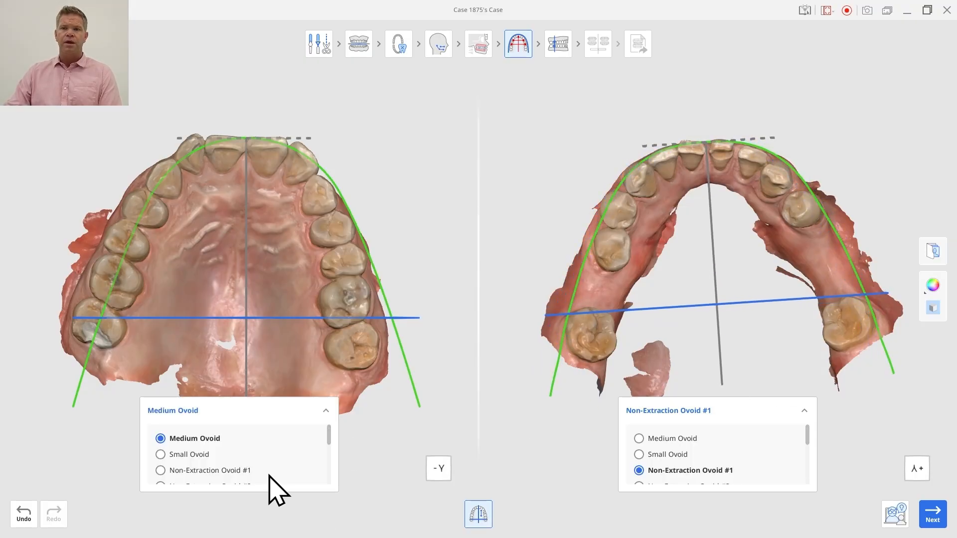
pyautogui.click(220, 472)
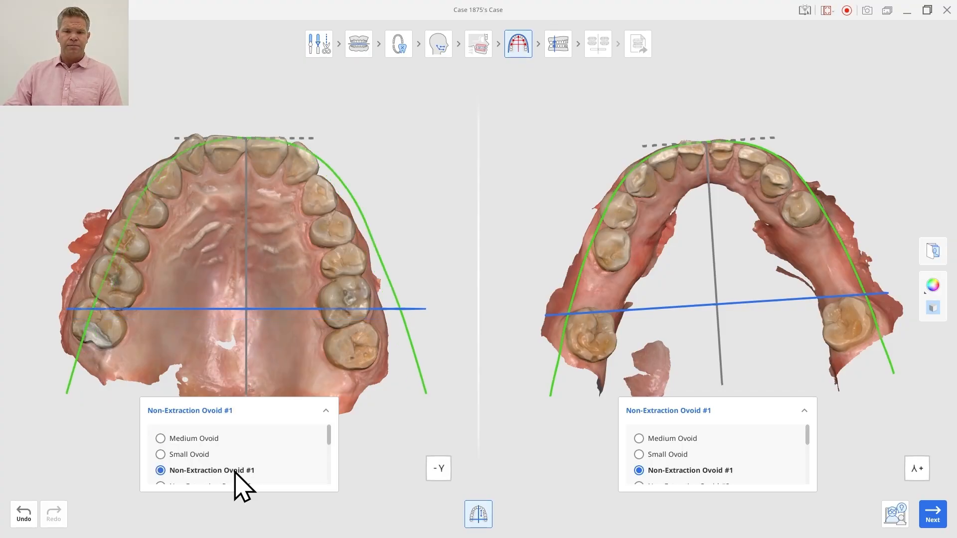
pyautogui.moveTo(421, 382); pyautogui.dragTo(397, 403)
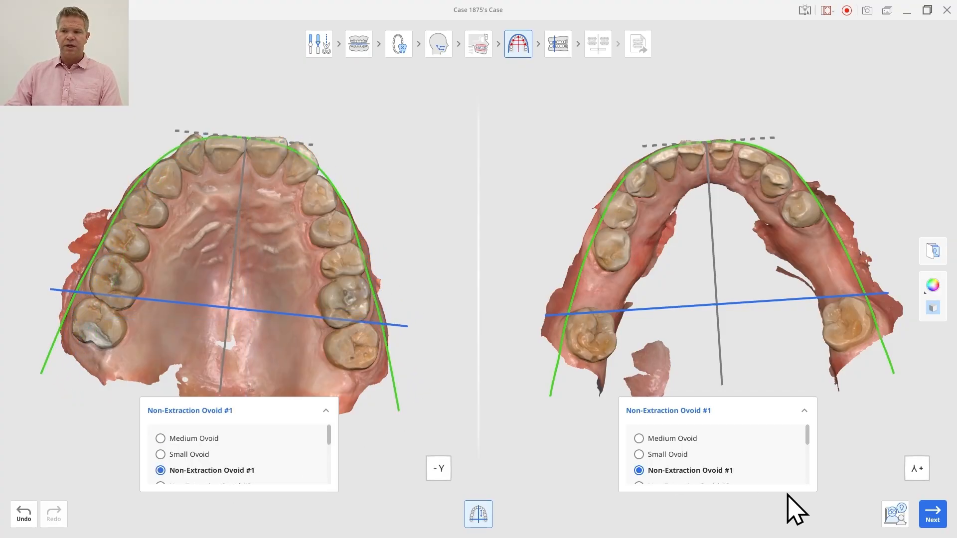
pyautogui.click(931, 513)
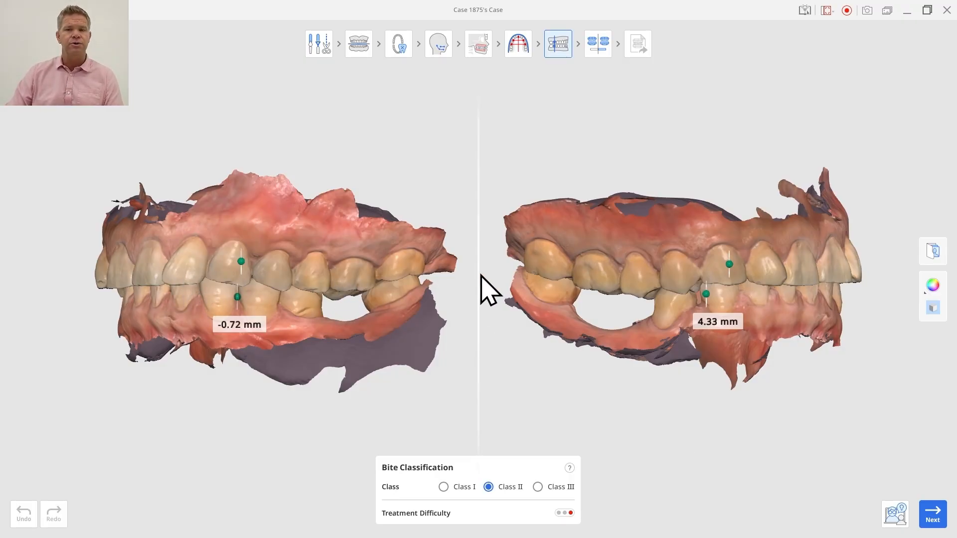
# Adjust the canine reference points on the patient's right side, classify the bite as Class I, and proceed to the treatment simulation.
pyautogui.click(729, 263)
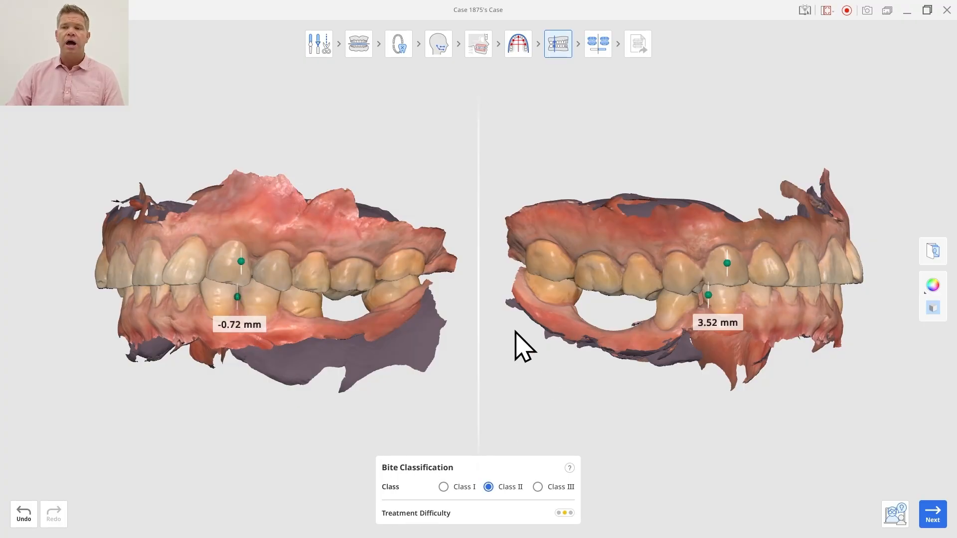
pyautogui.click(445, 488)
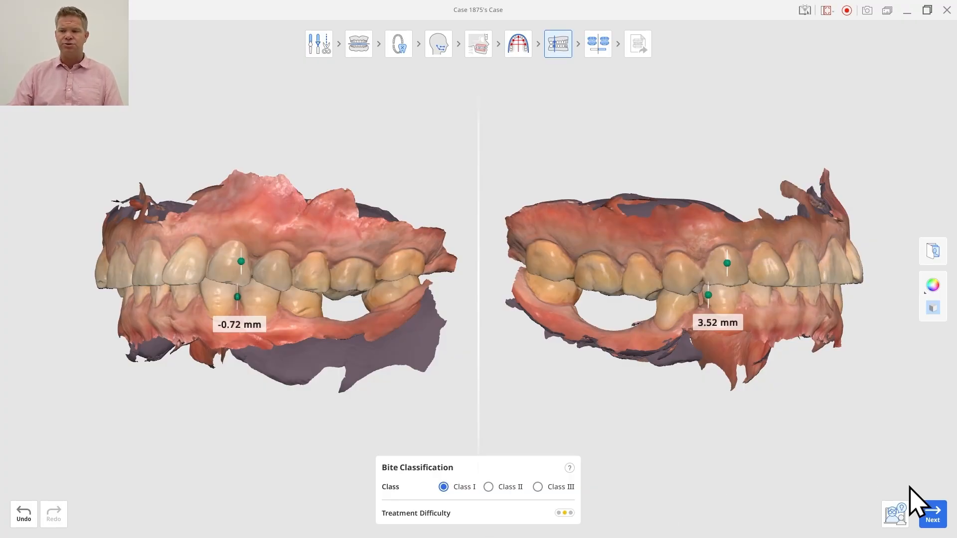
pyautogui.click(933, 514)
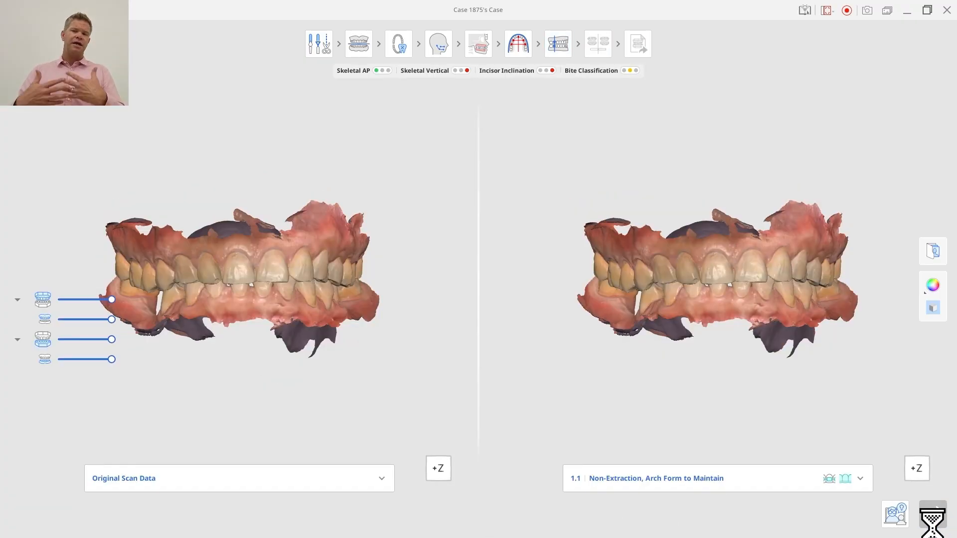